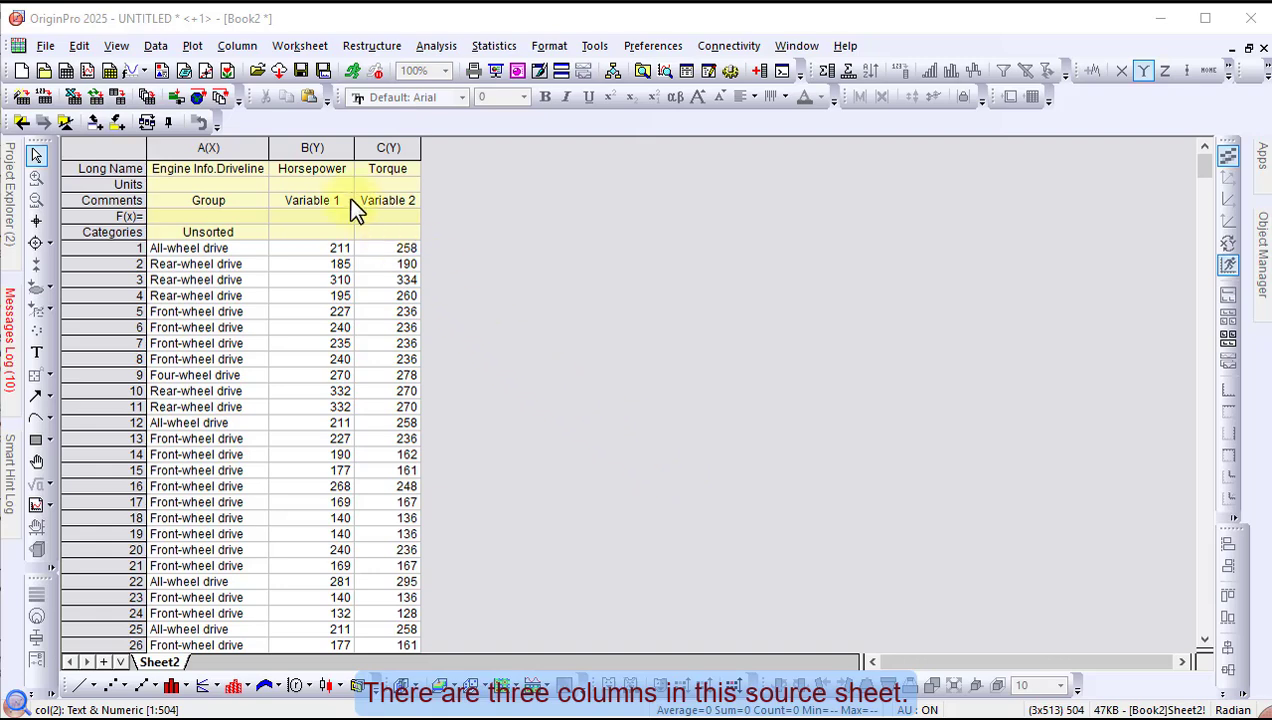
Select the Horsepower column and start a Probability Plot from the Statistical plot gallery.
drag(310, 148, 390, 148)
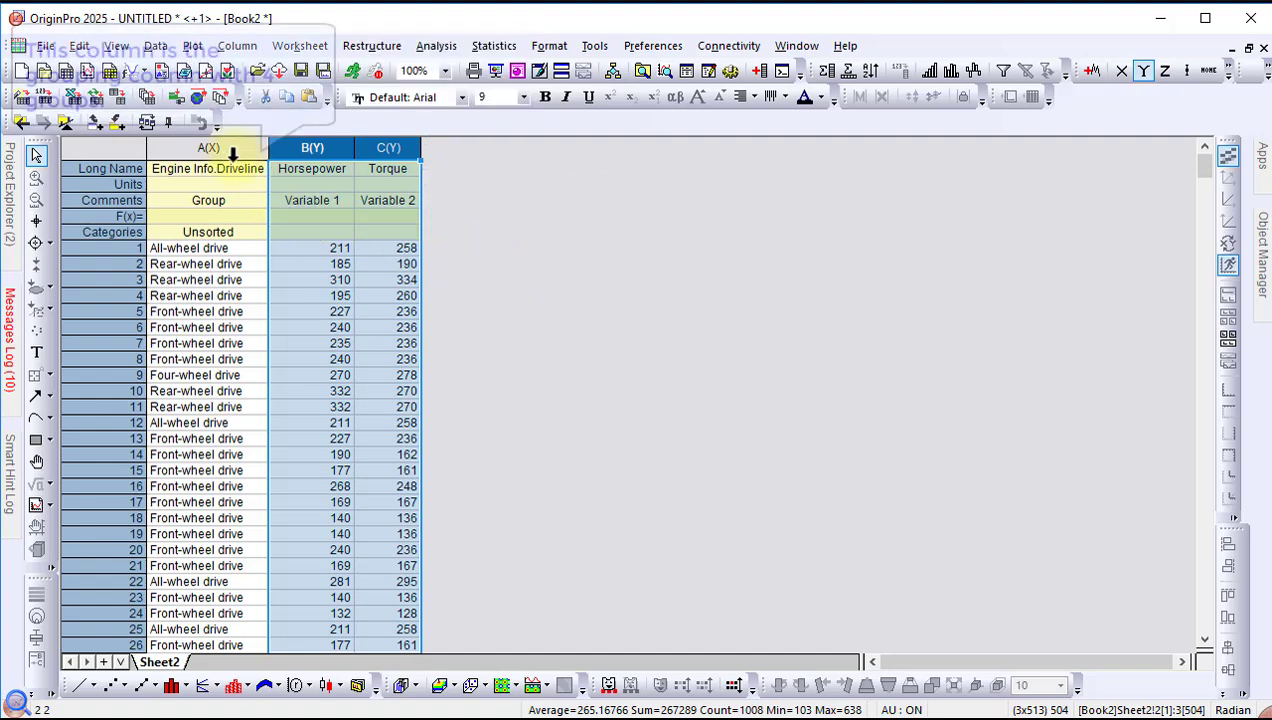
click(229, 149)
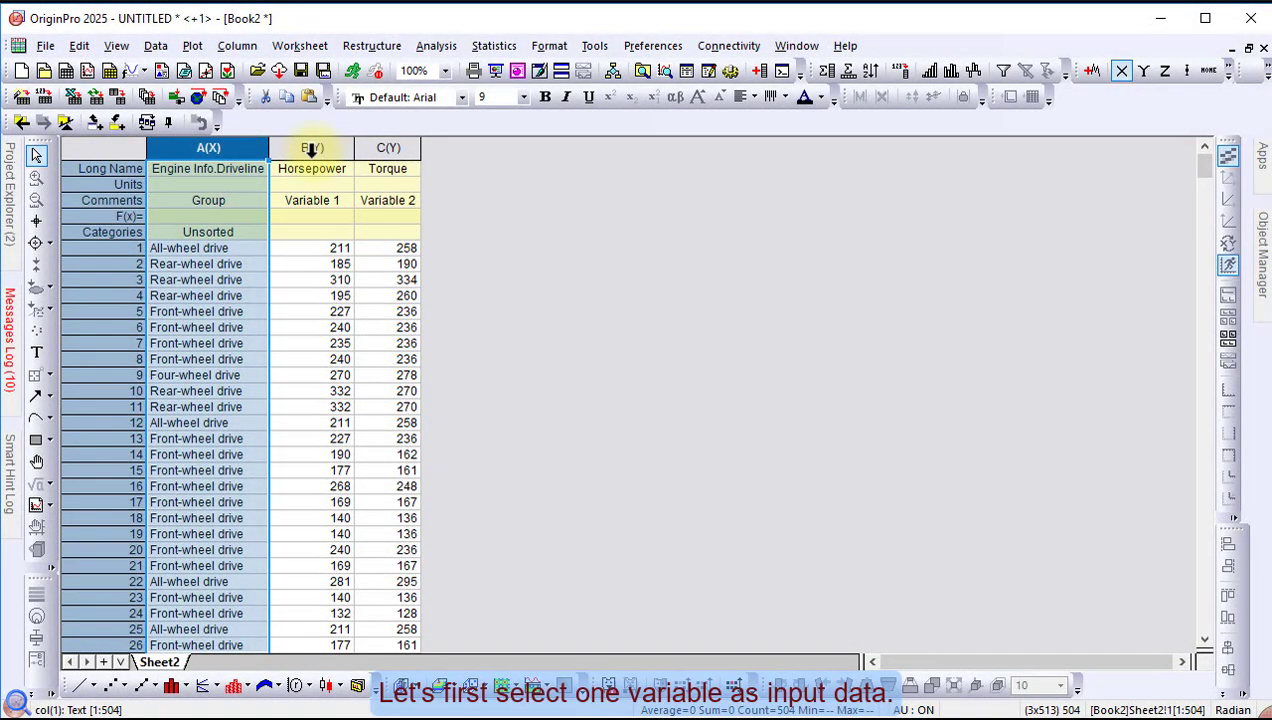
click(310, 148)
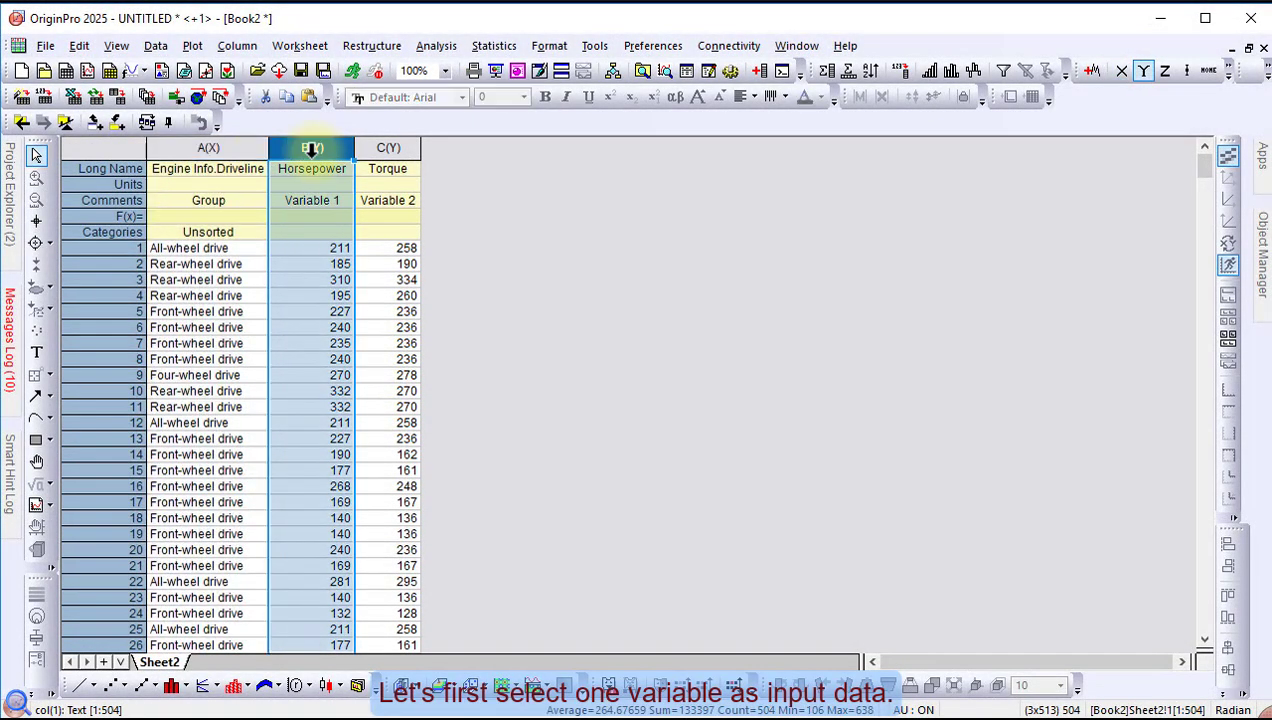
click(193, 46)
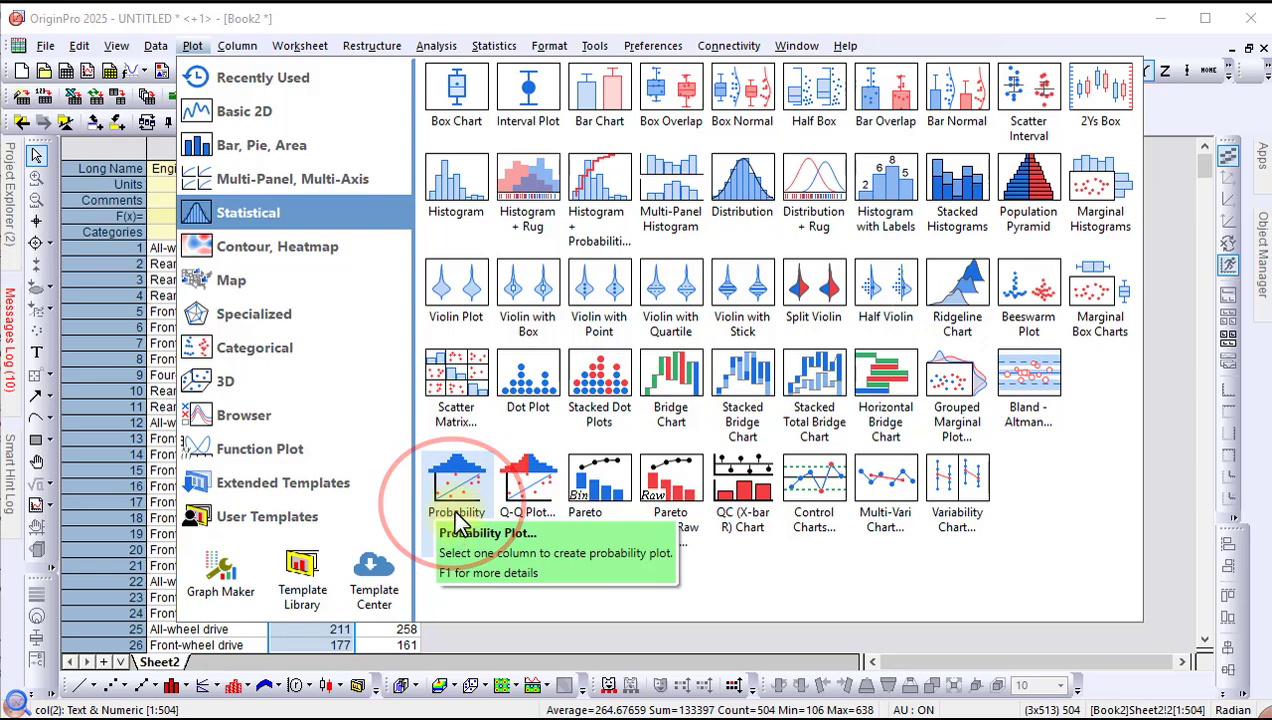
click(459, 505)
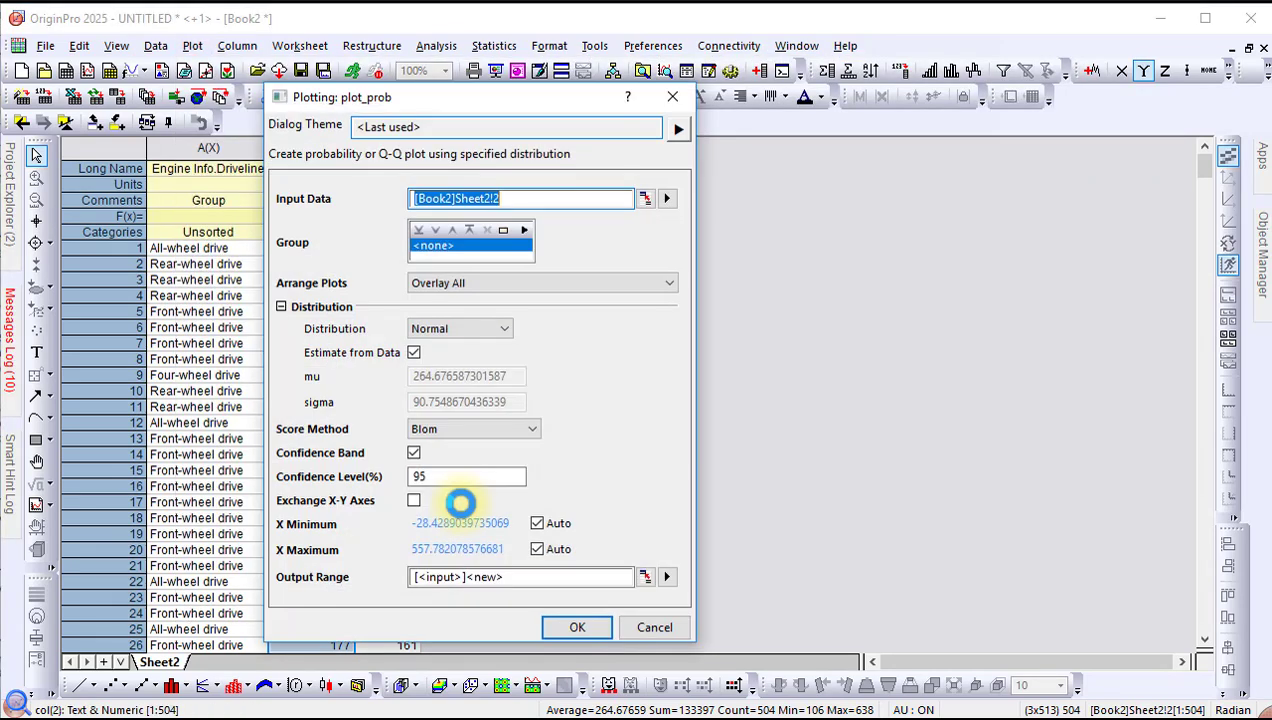
Group Horsepower by Engine Info.Driveline with Arrange Plots left at Overlay All, and create the plot.
drag(446, 101, 609, 115)
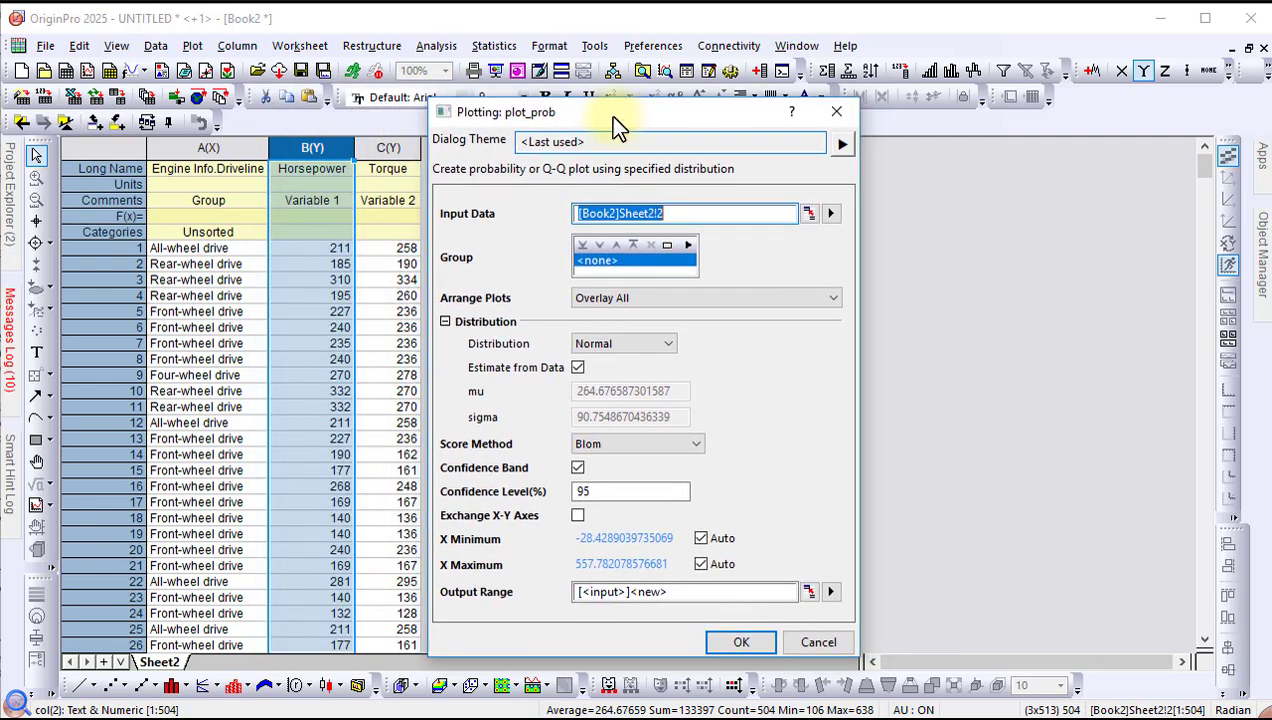
click(687, 244)
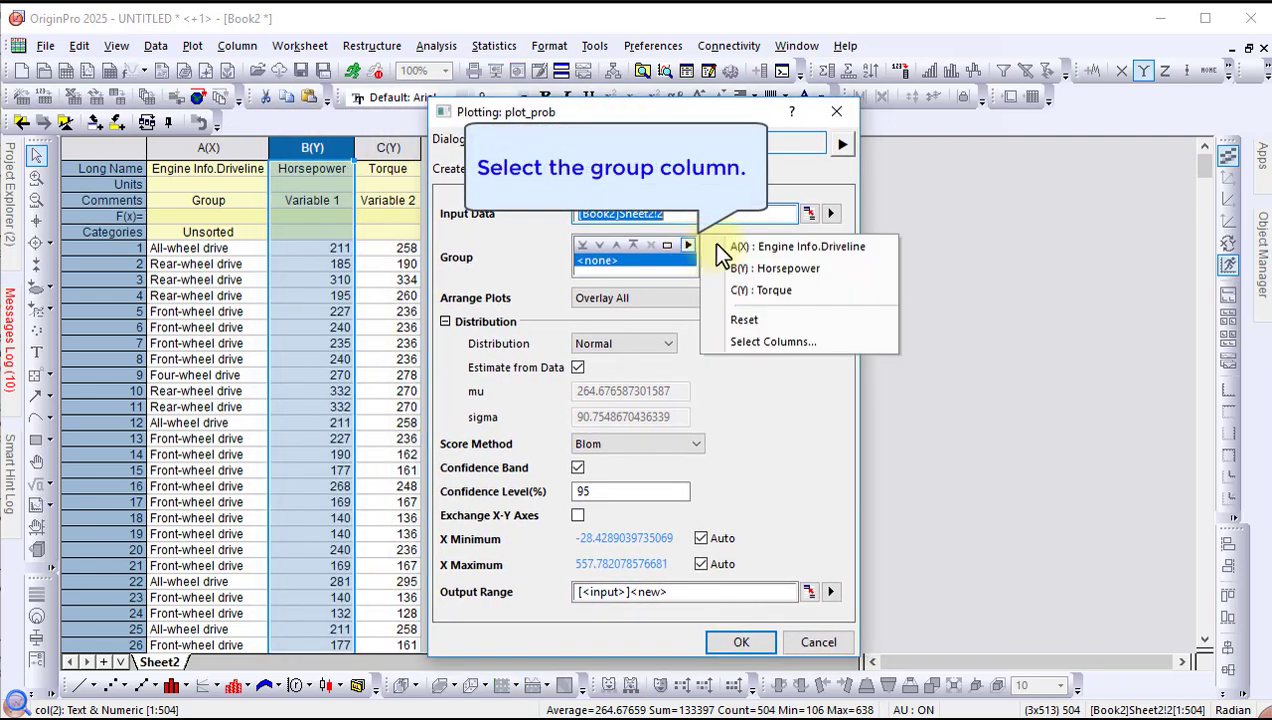
click(797, 247)
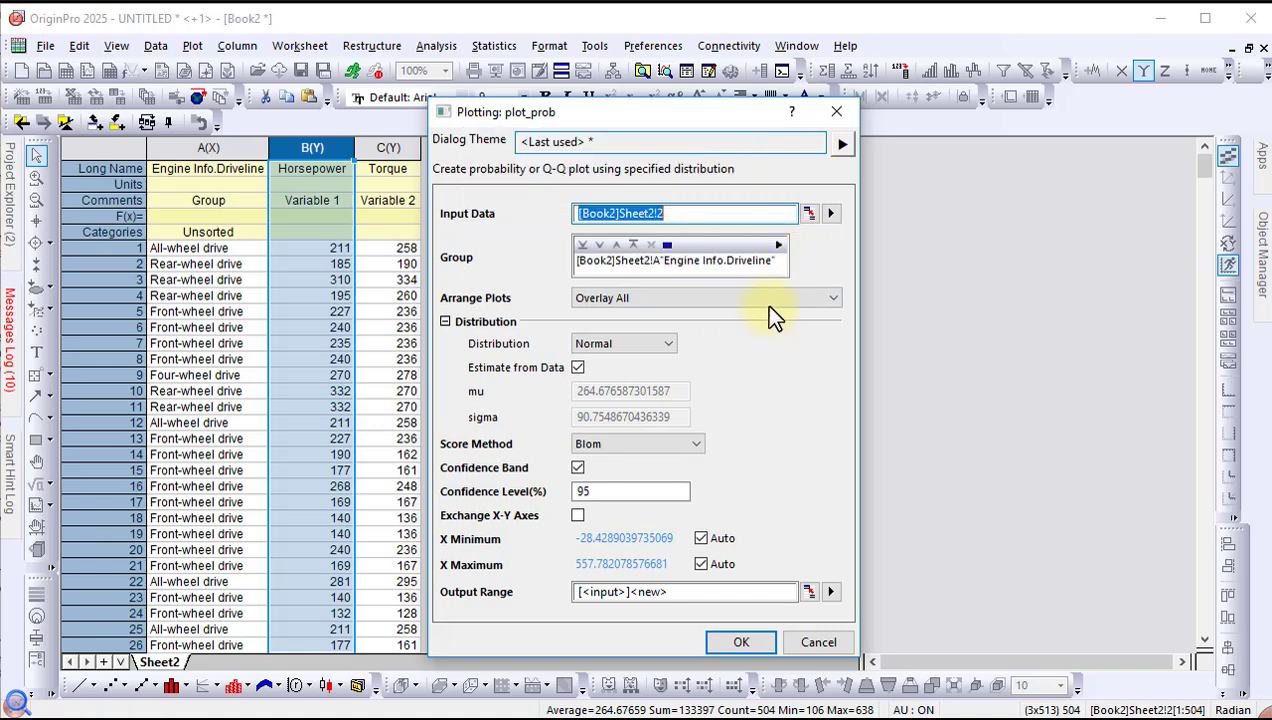
click(772, 300)
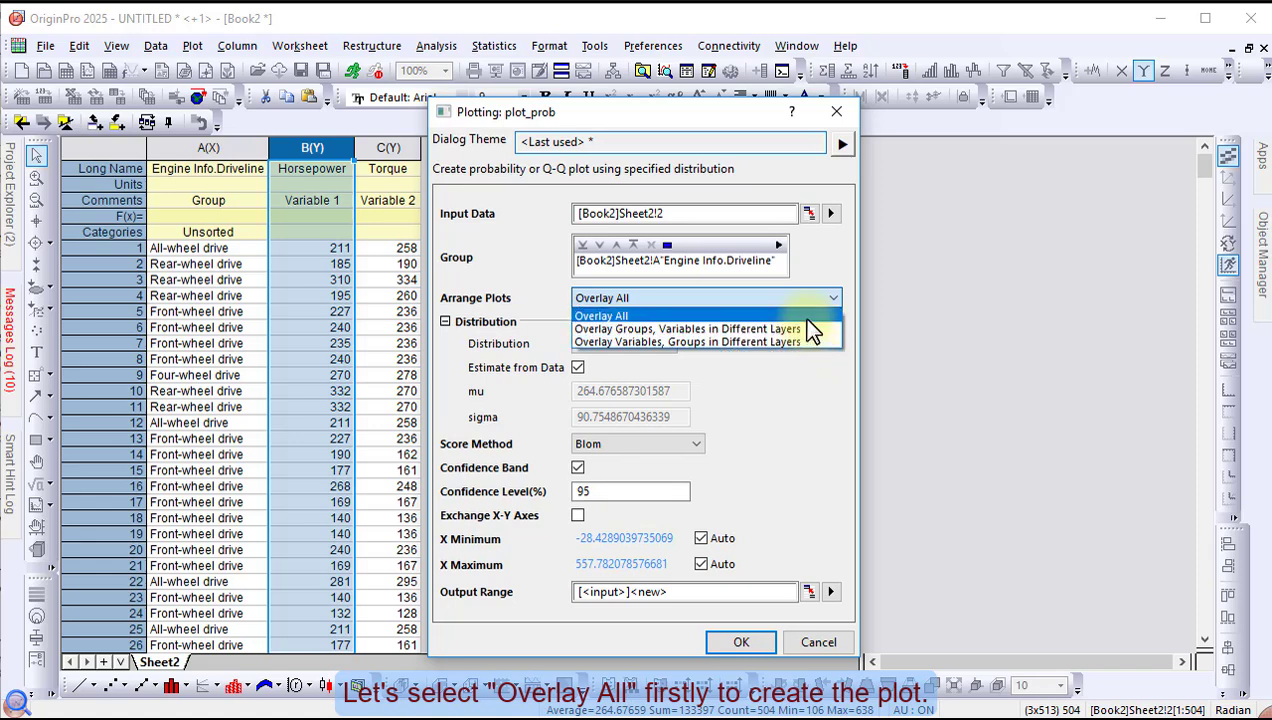
click(803, 316)
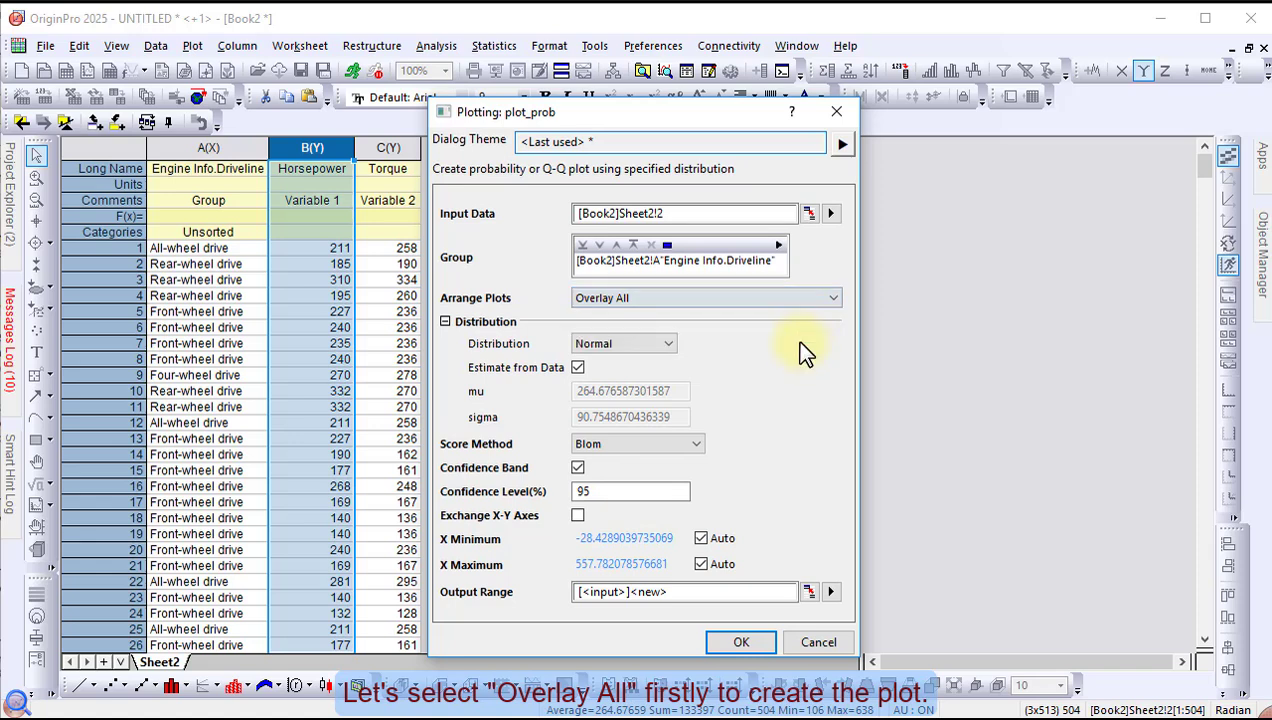
click(745, 643)
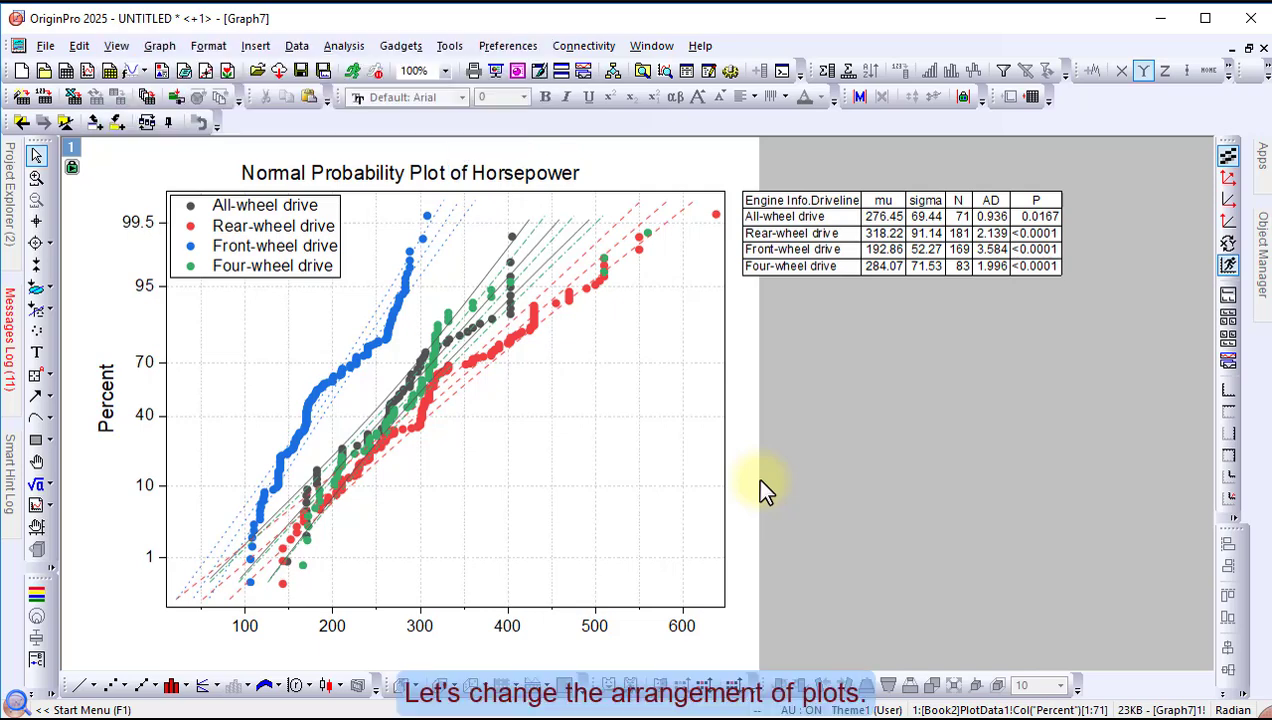
Open the green lock operation menu at the probability graph's top-left.
click(73, 168)
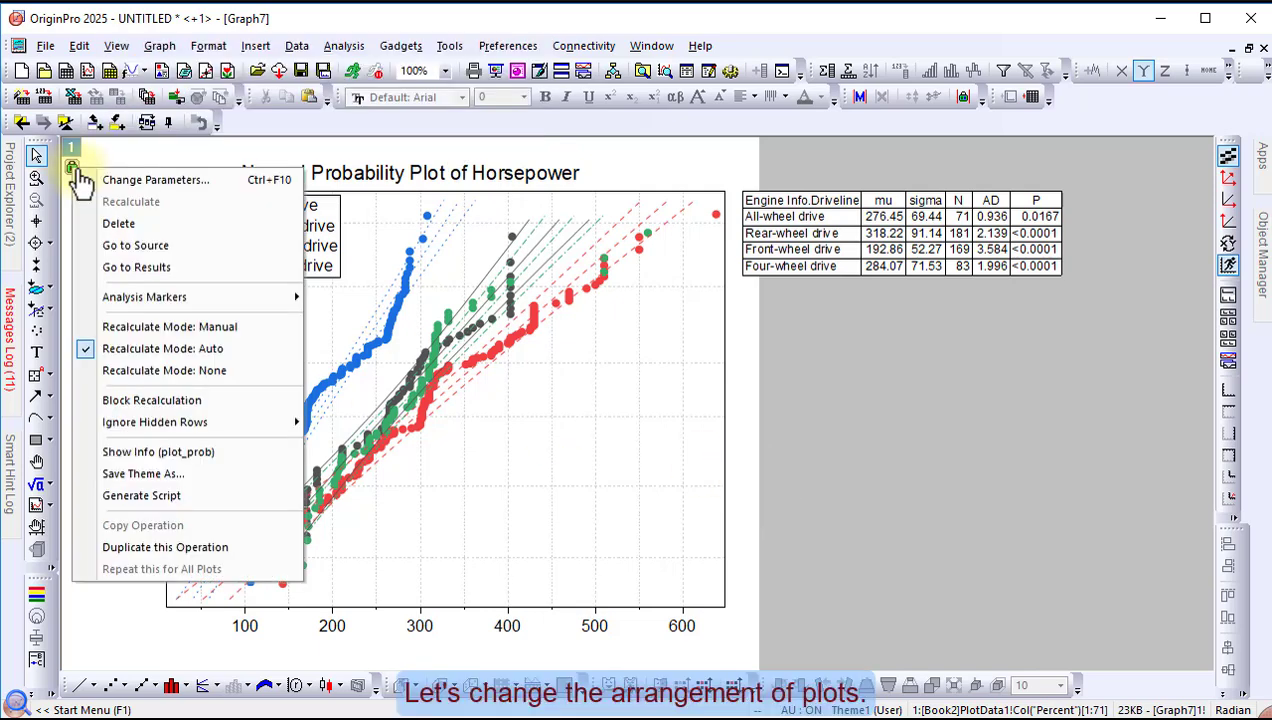
Change the plot's Arrange Plots to Overlay Variables, Groups in Different Layers, and apply it.
click(140, 180)
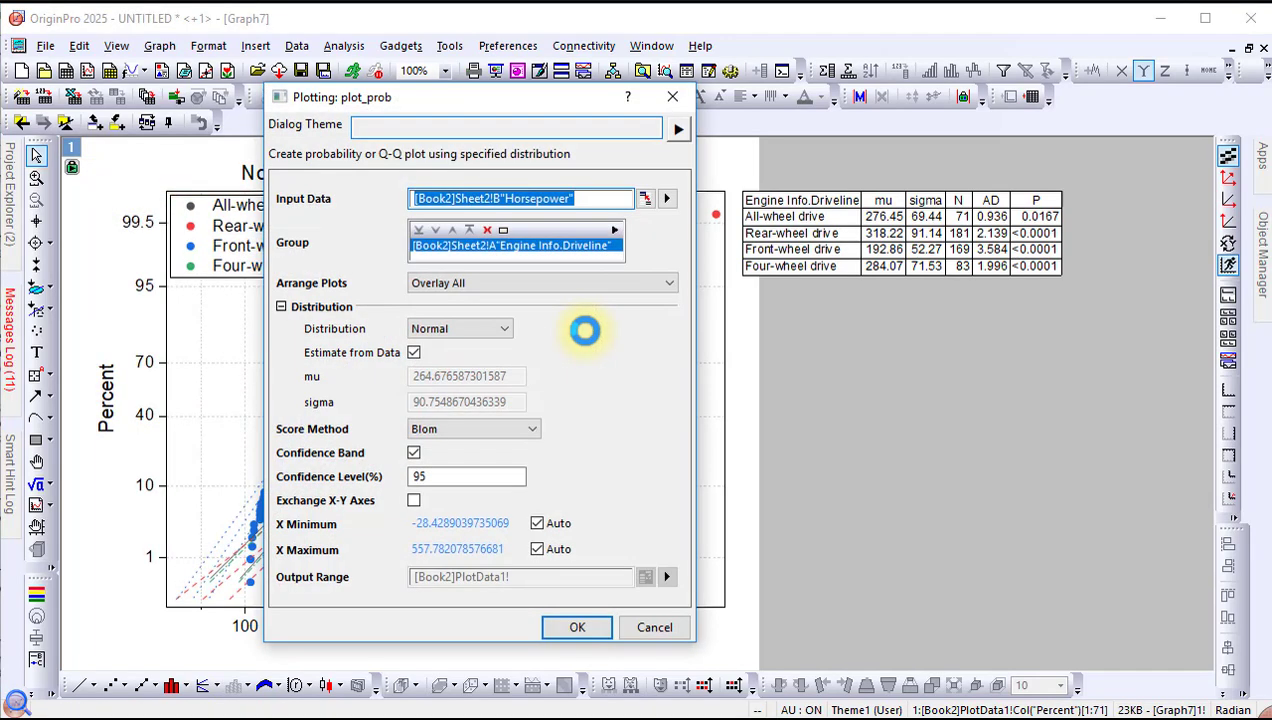
drag(506, 98, 975, 108)
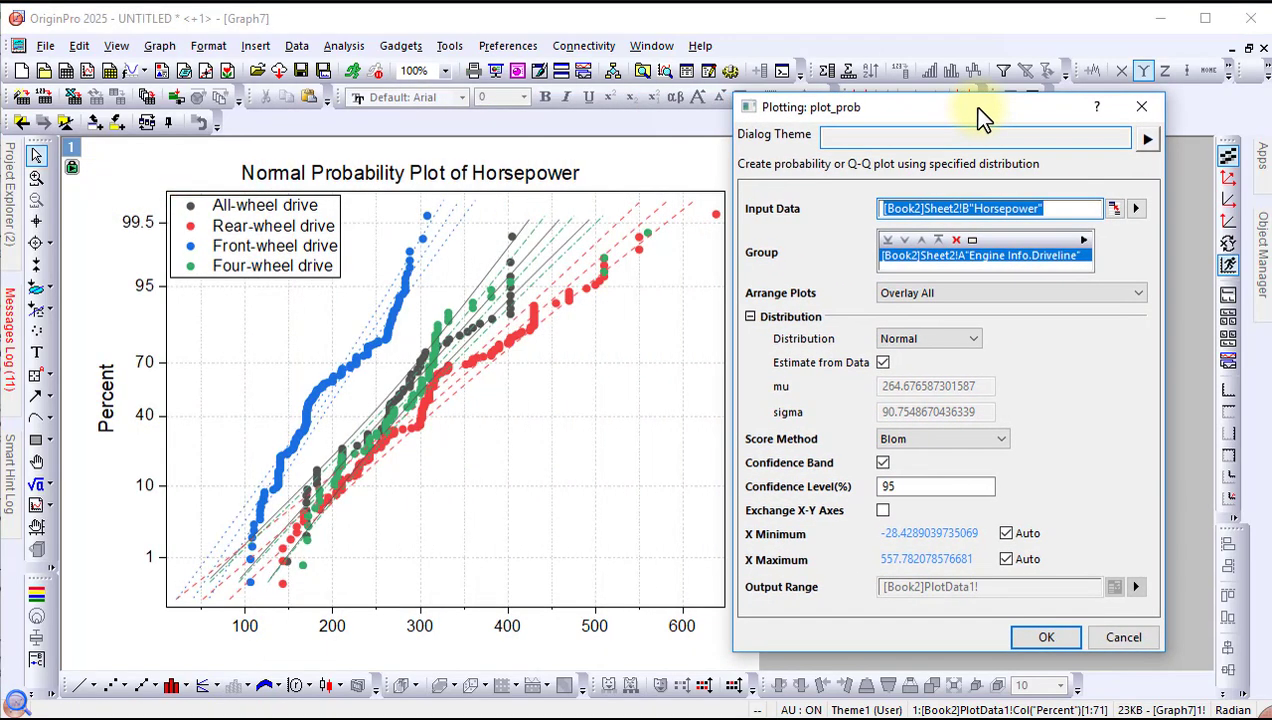
click(1035, 305)
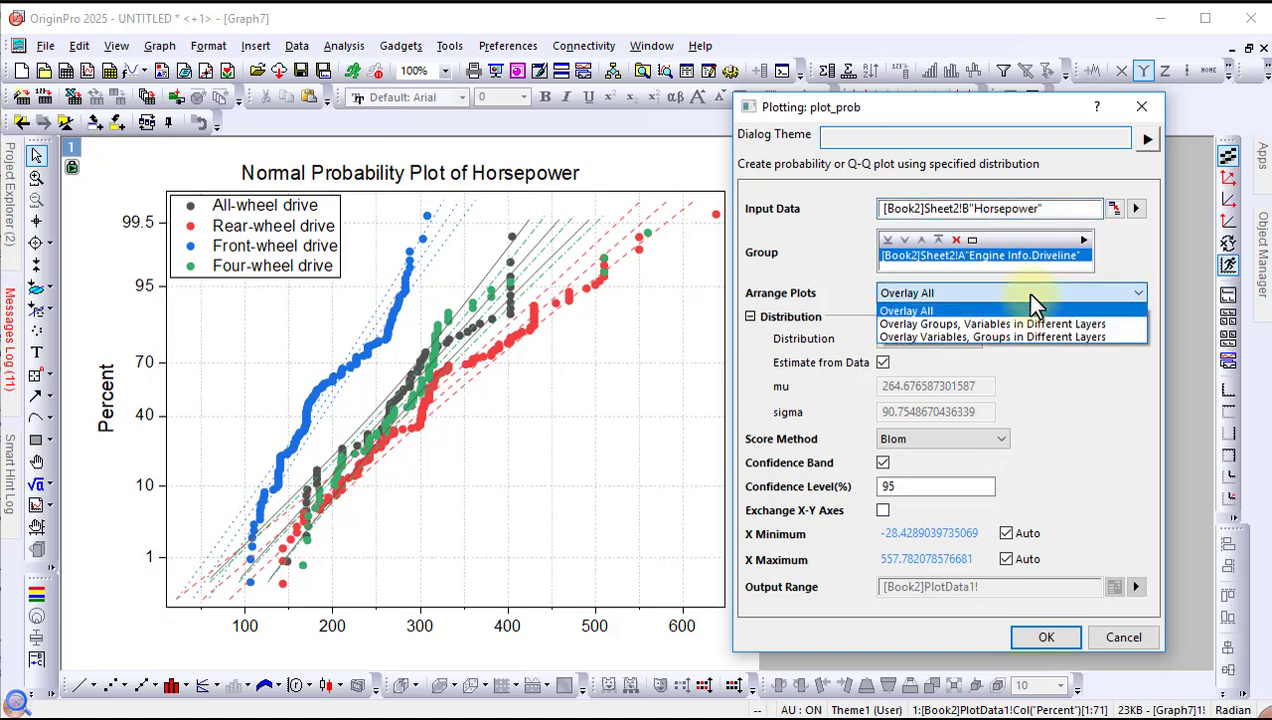
click(1113, 336)
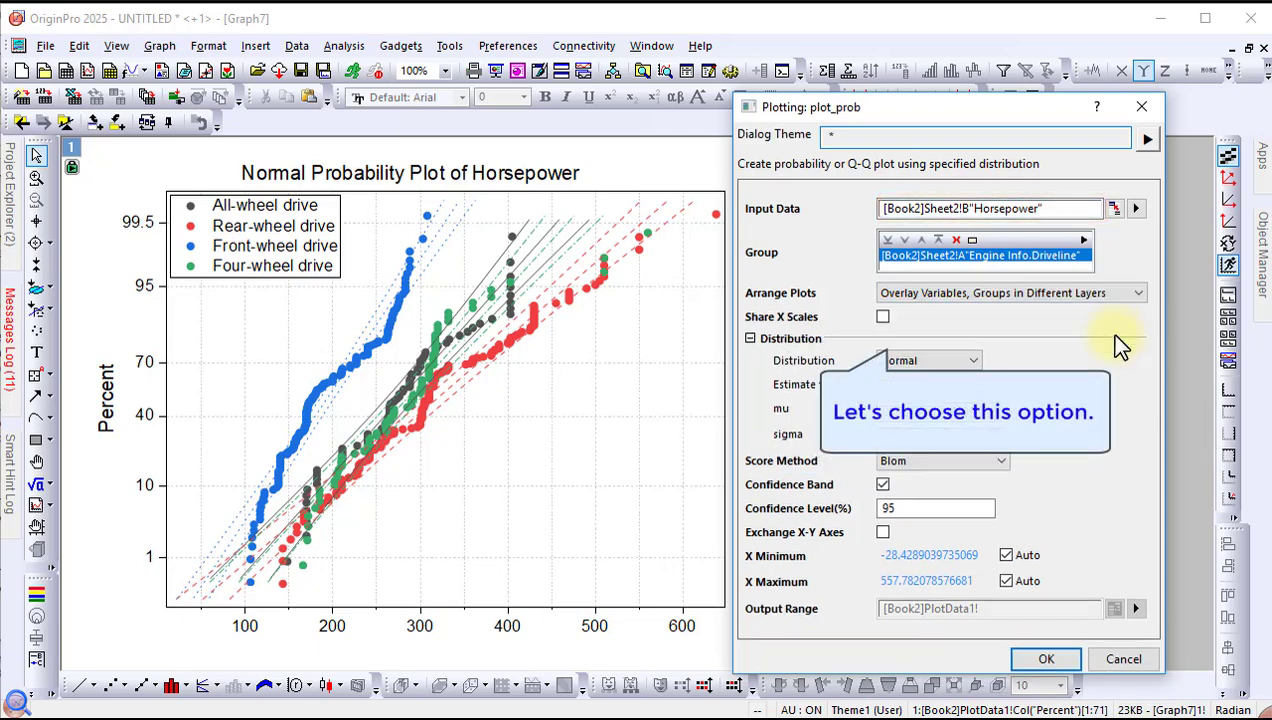
click(1045, 659)
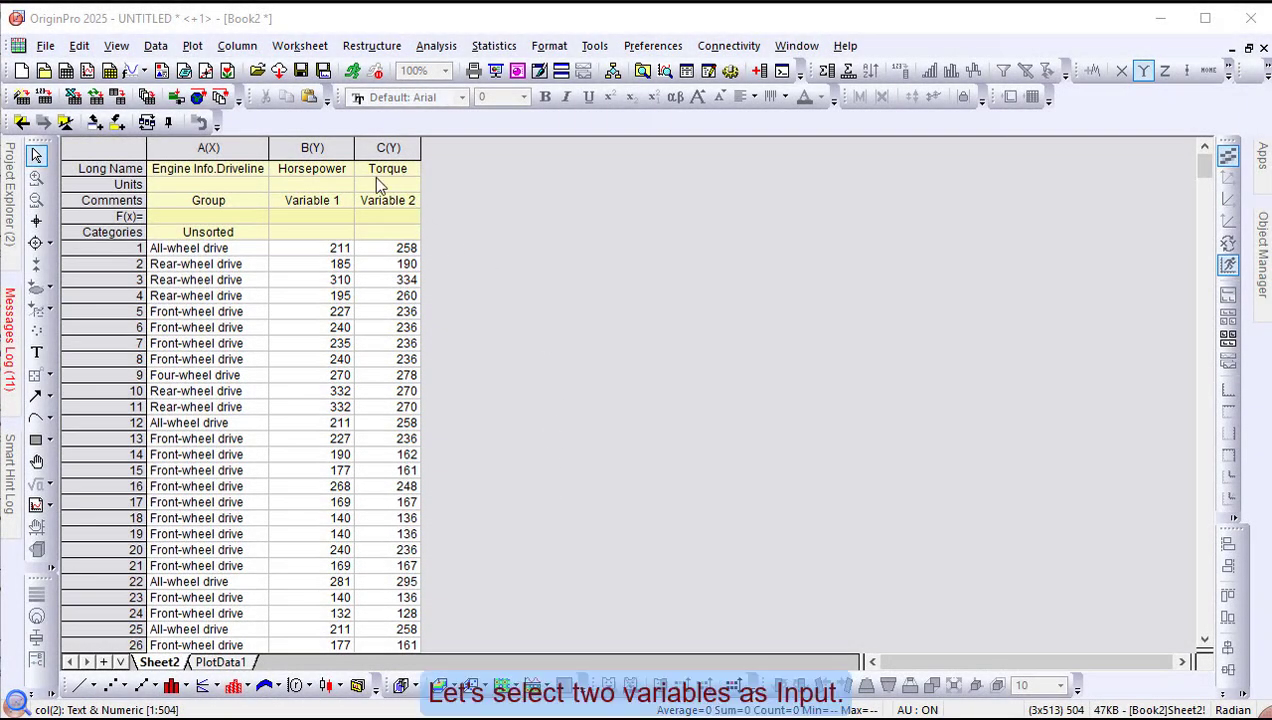
Select Horsepower and Torque and start a Probability Plot from the Statistical plot types.
drag(317, 148, 405, 150)
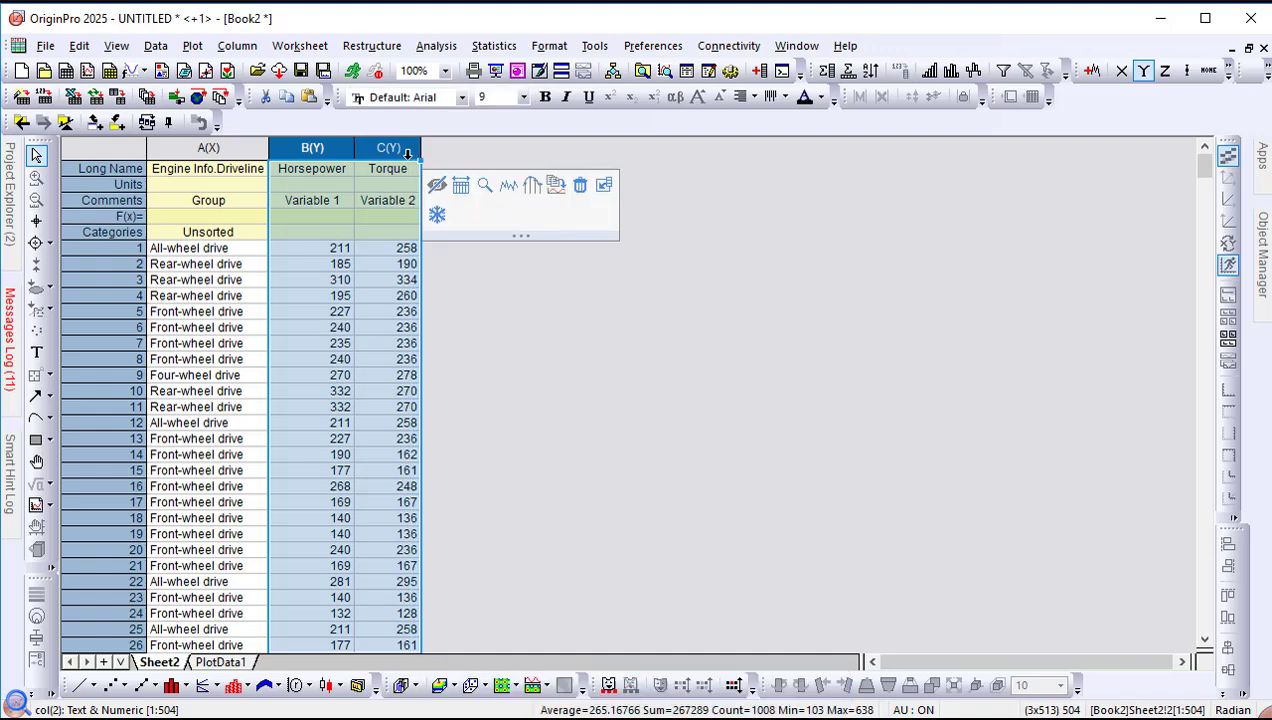
click(191, 46)
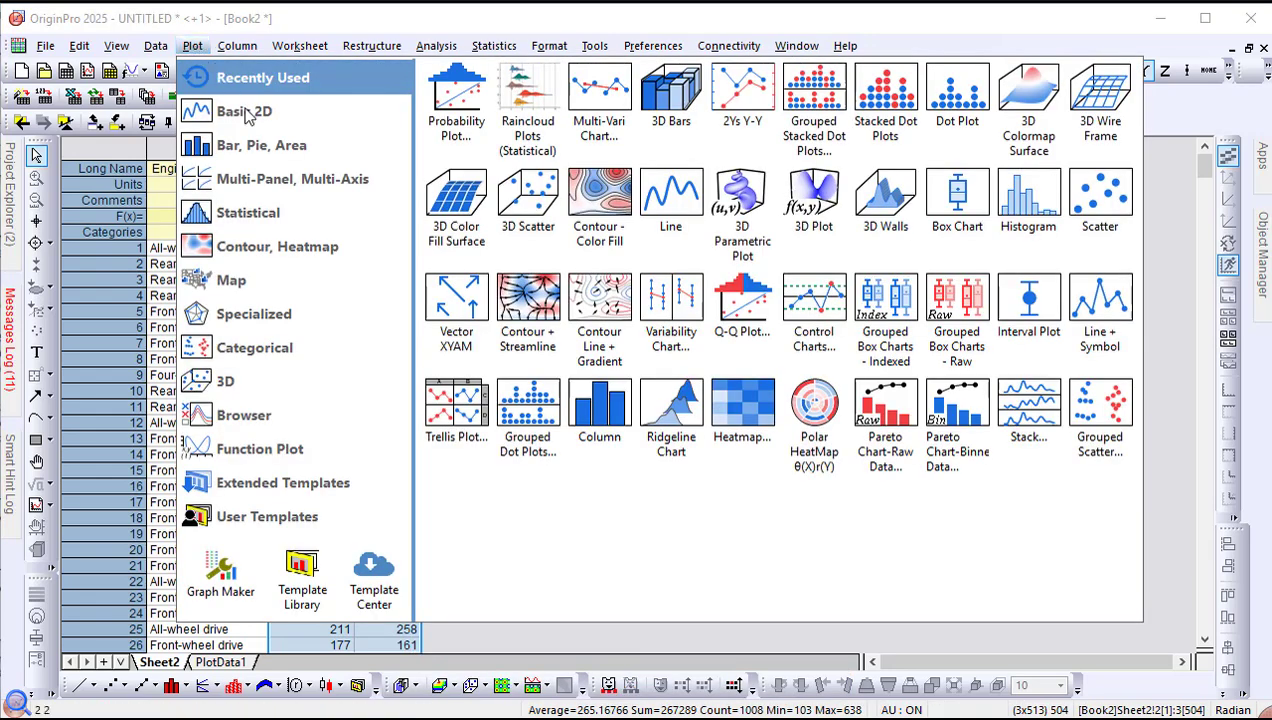
click(299, 212)
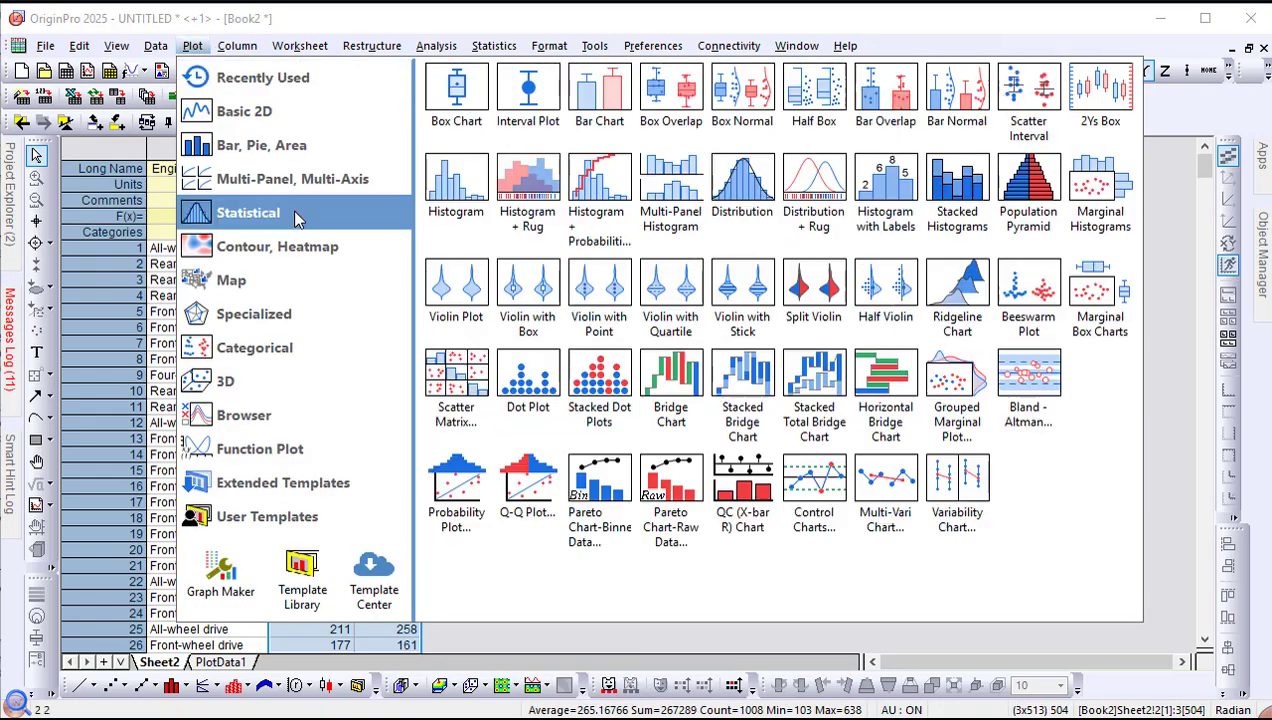
click(470, 522)
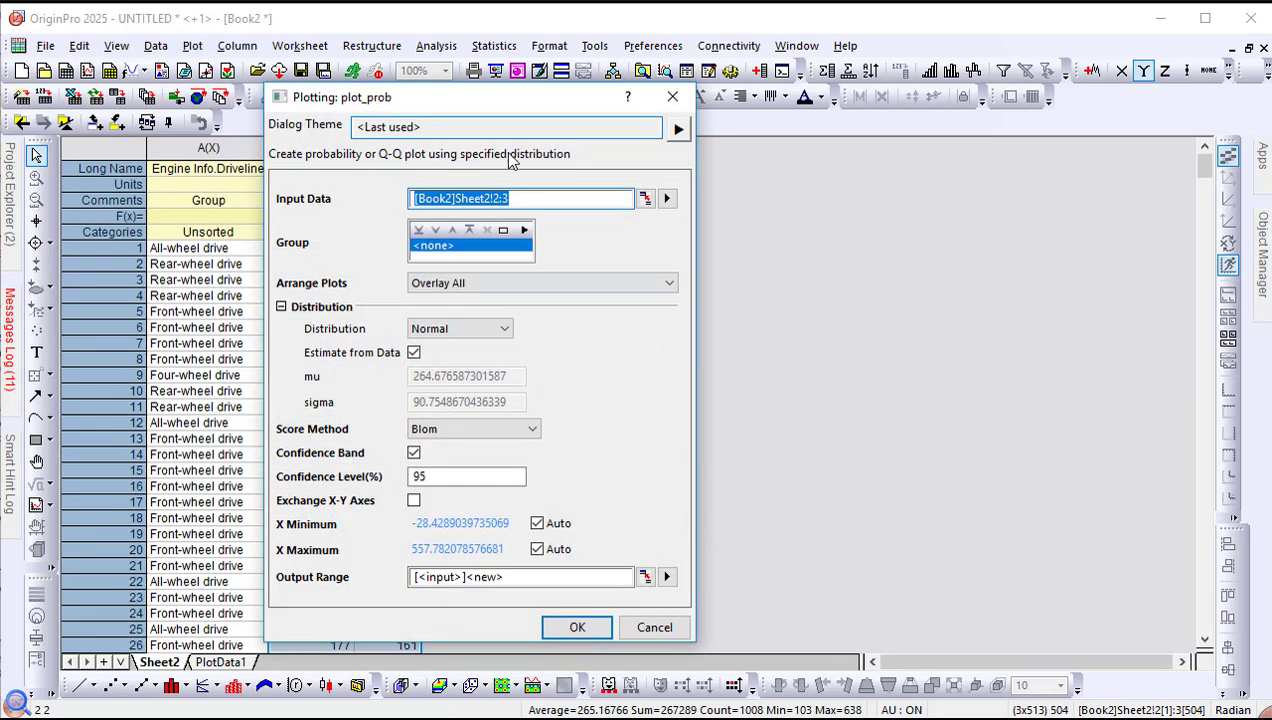
Group both columns by Engine Info.Driveline with Arrange Plots left at Overlay All, and create the plot.
drag(452, 104, 624, 115)
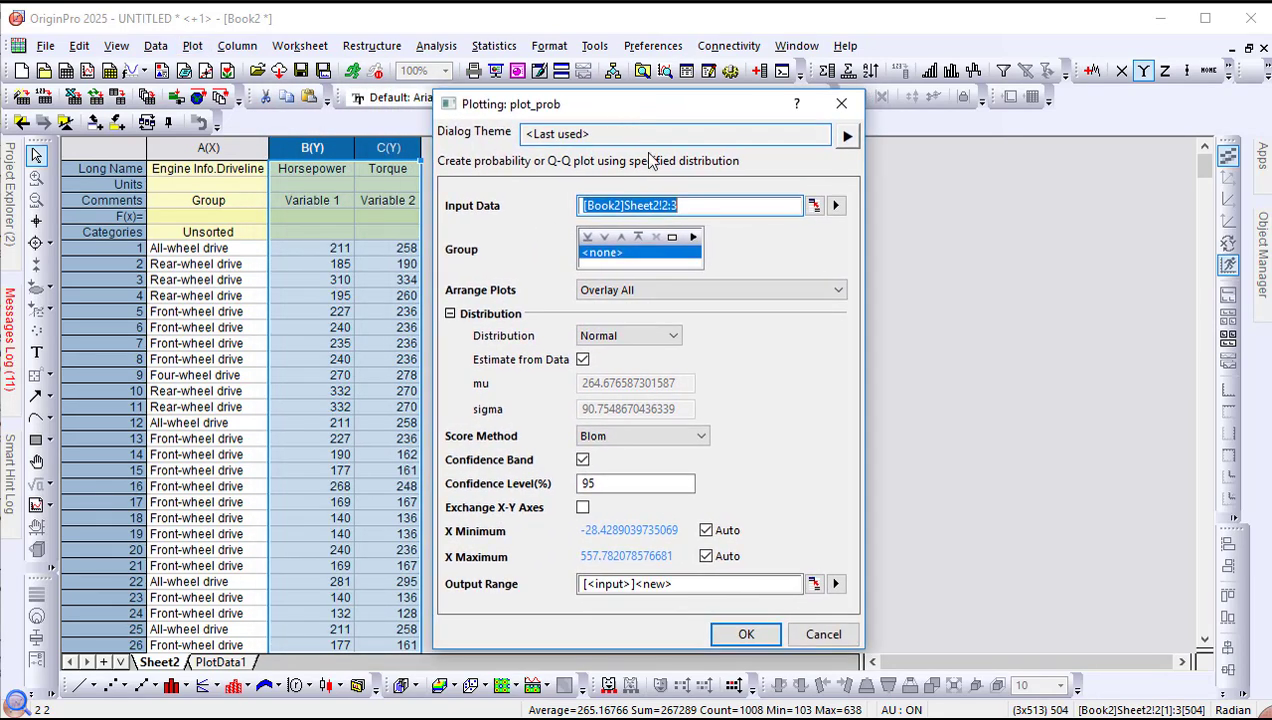
click(693, 237)
click(760, 239)
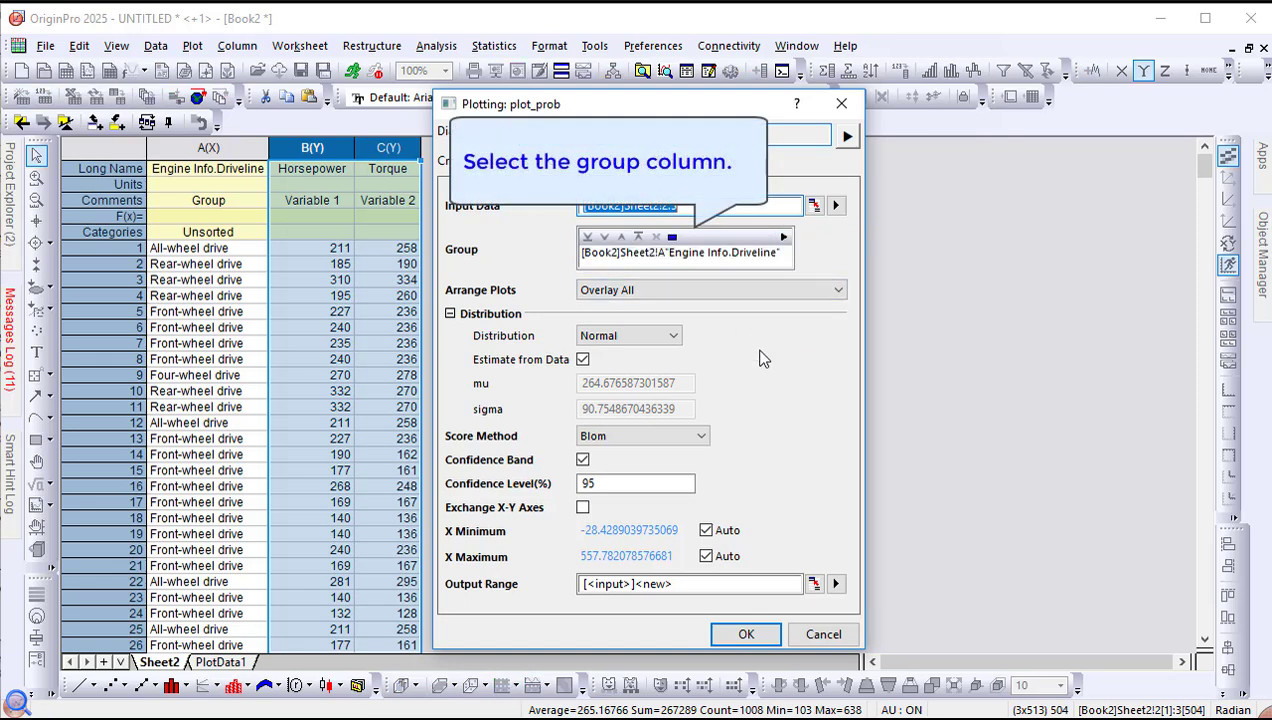
click(770, 292)
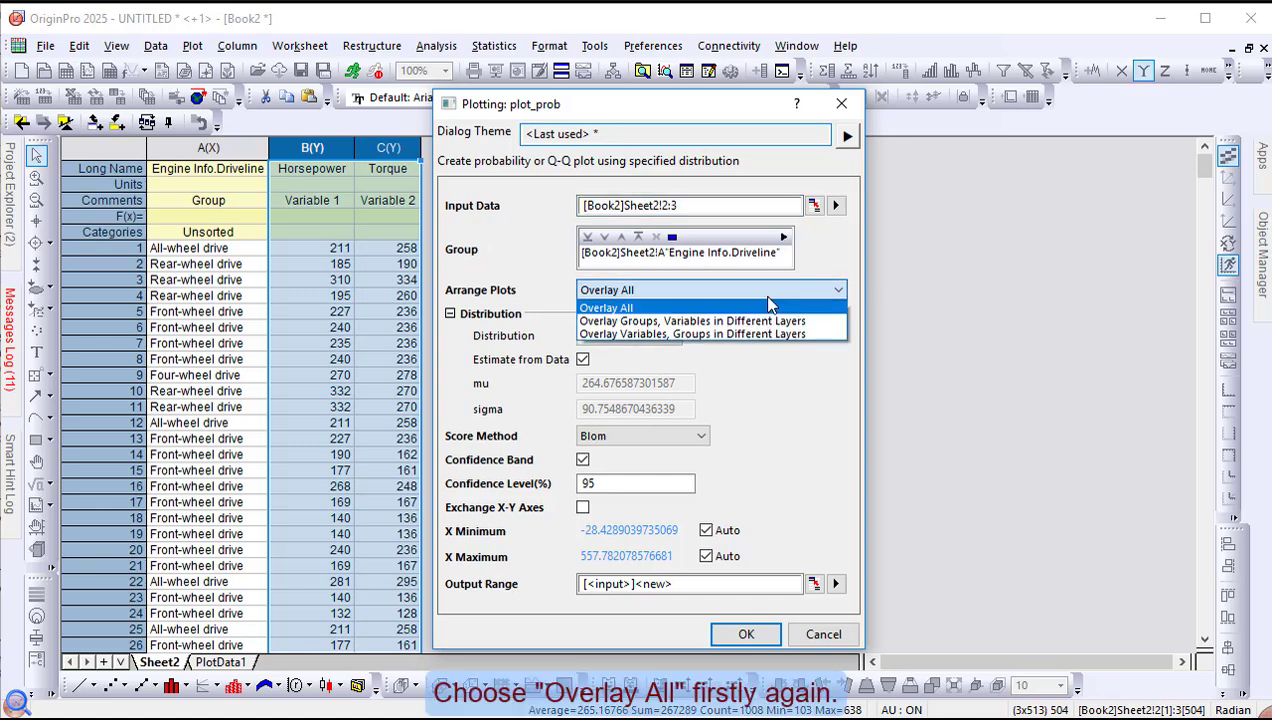
click(769, 300)
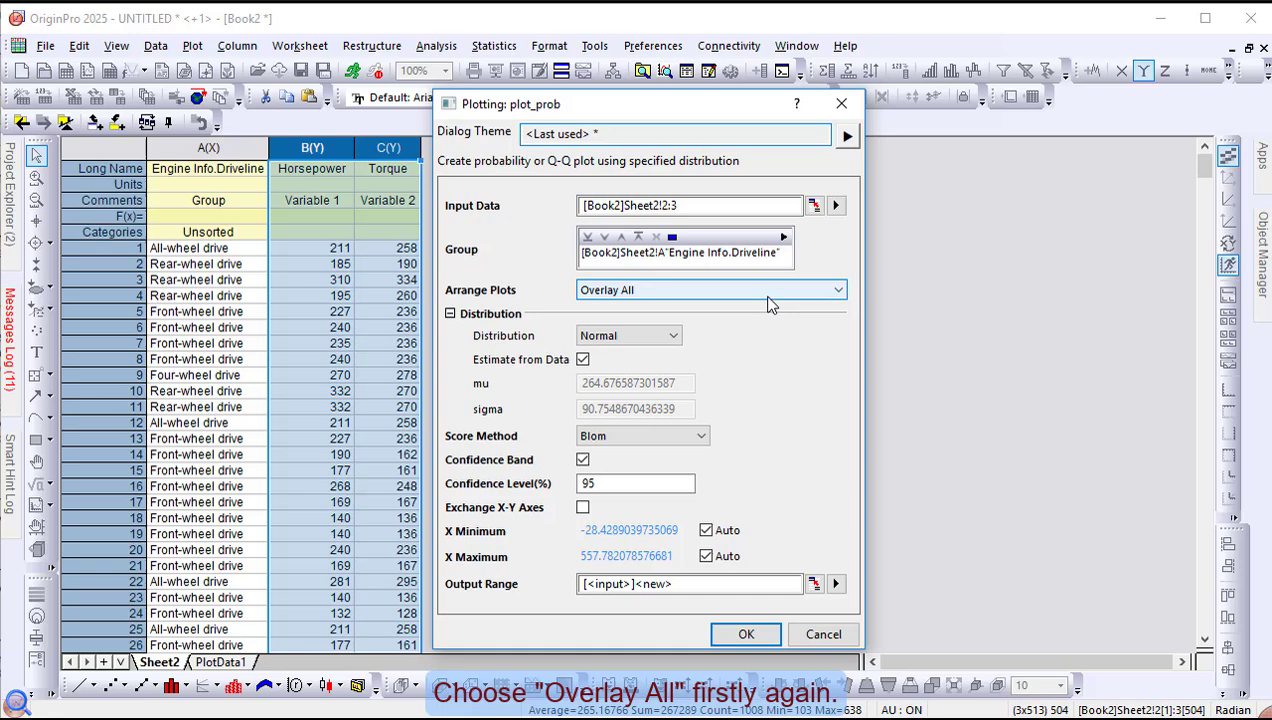
click(746, 634)
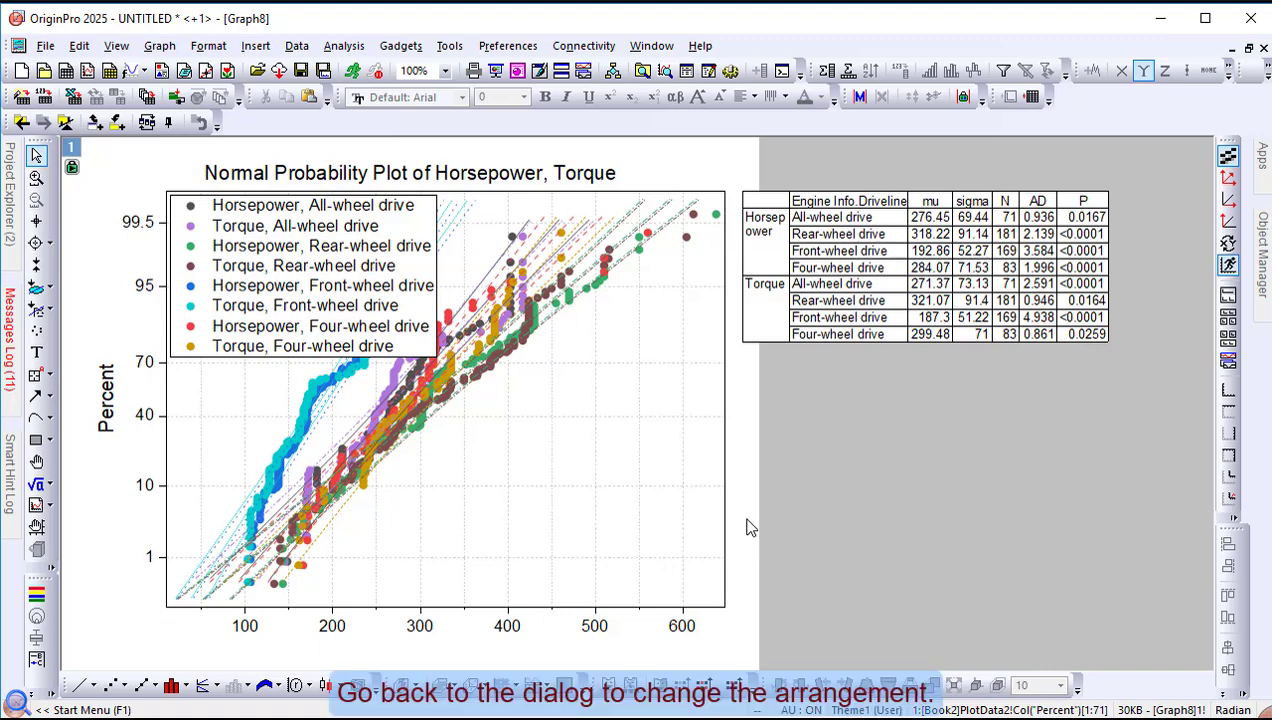
Open the green lock operation menu on the overlaid Horsepower and Torque graph.
click(71, 168)
Change the plot's Arrange Plots to Overlay Groups, Variables in Different Layers, and apply it.
click(116, 180)
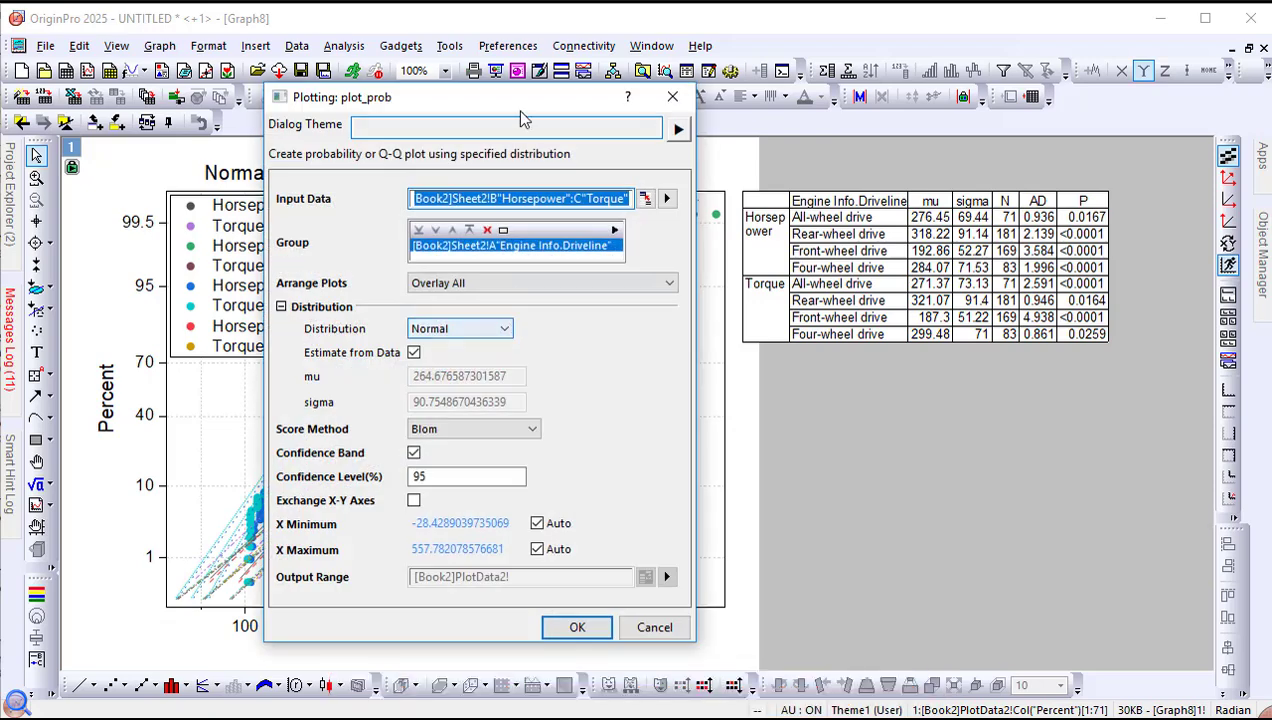
drag(677, 140, 958, 133)
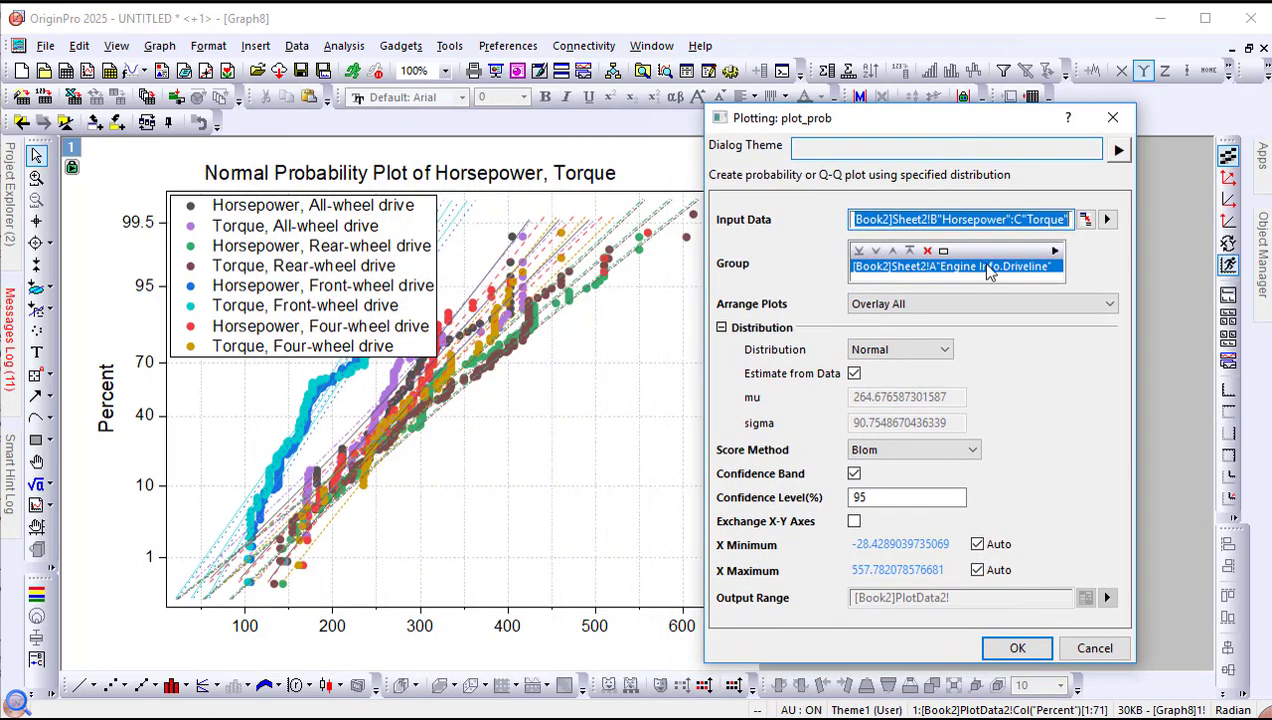
click(971, 303)
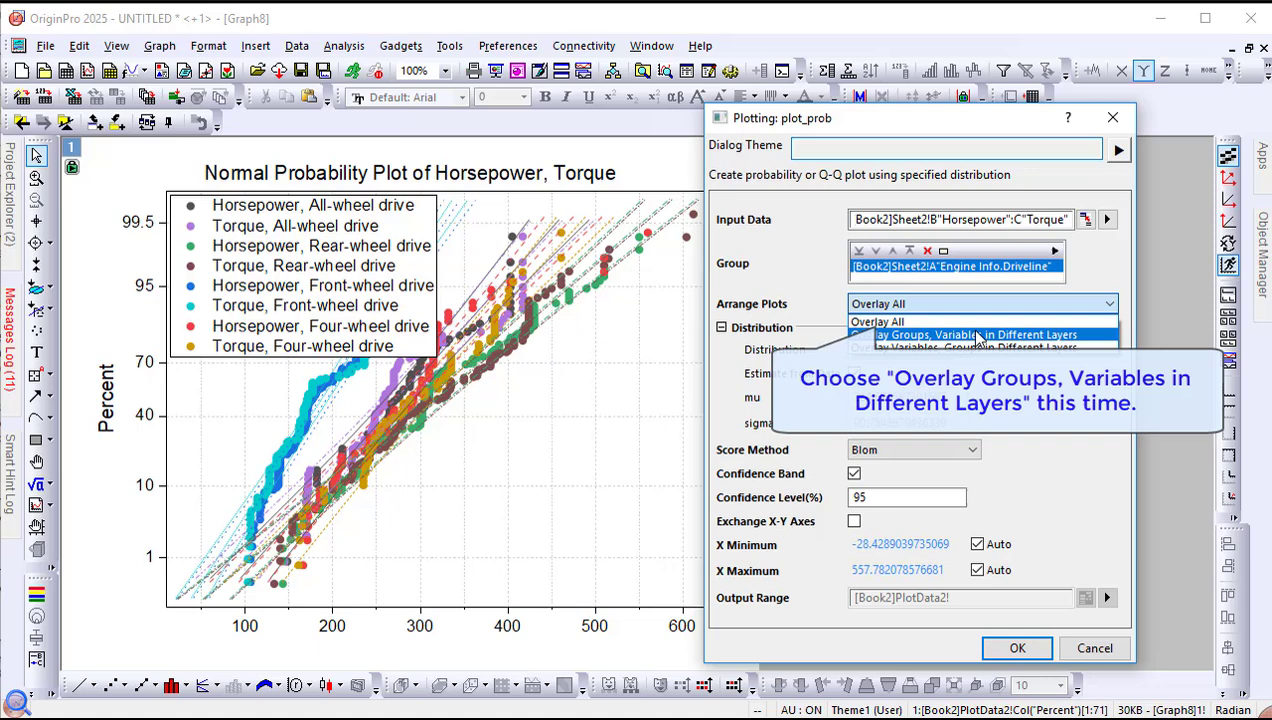
click(978, 335)
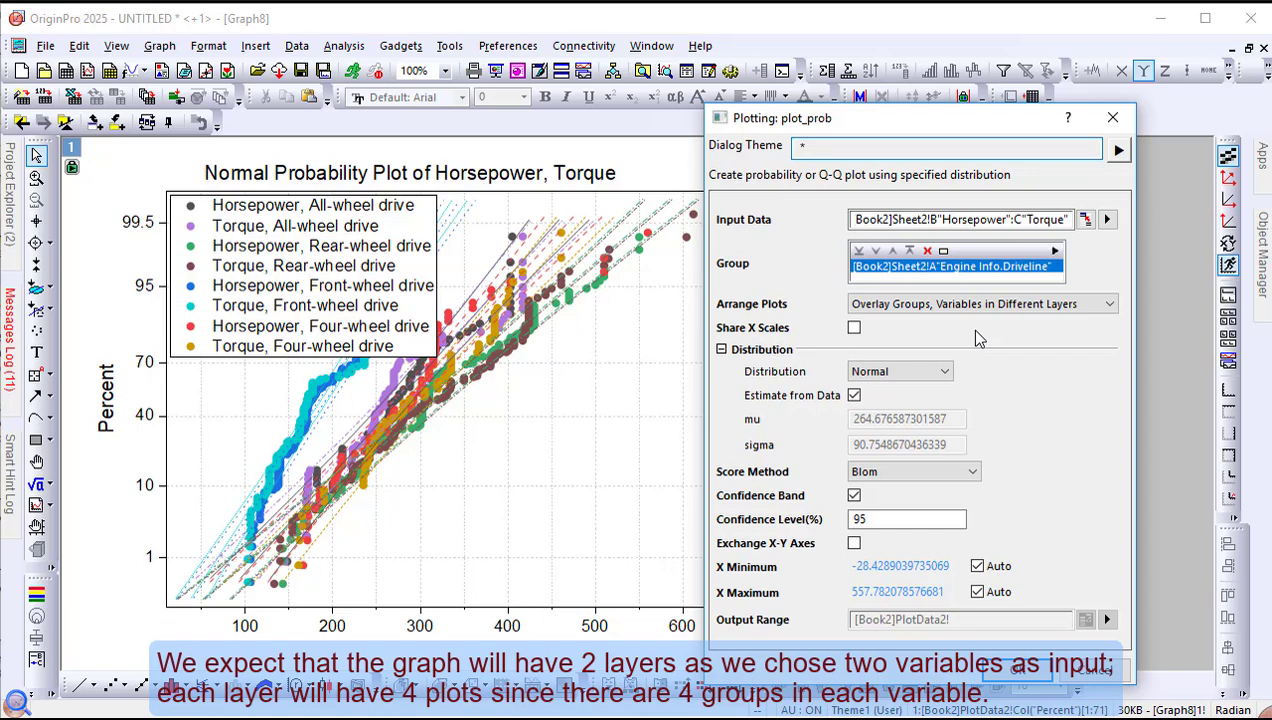
click(1015, 669)
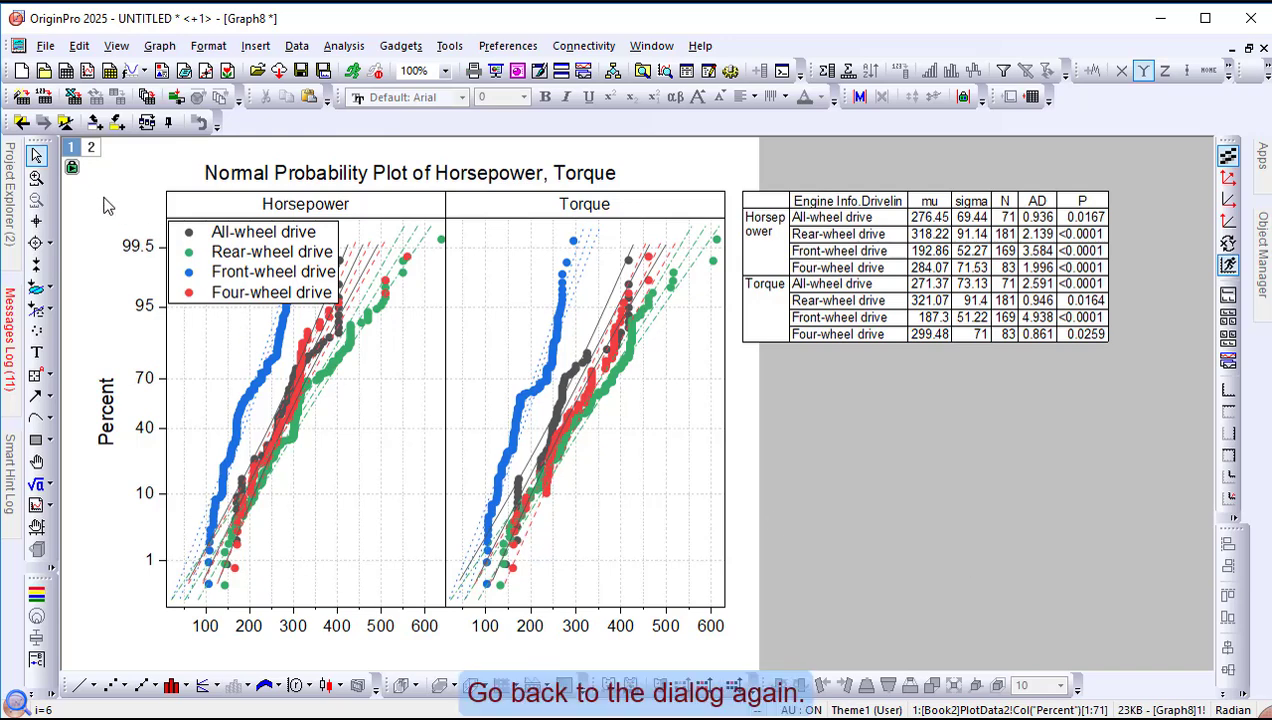
Choose Change Parameters from the two-layer graph's green lock menu.
click(72, 168)
click(155, 180)
Set Arrange Plots to Overlay Variables, Groups in Different Layers, and apply it.
drag(512, 87, 986, 106)
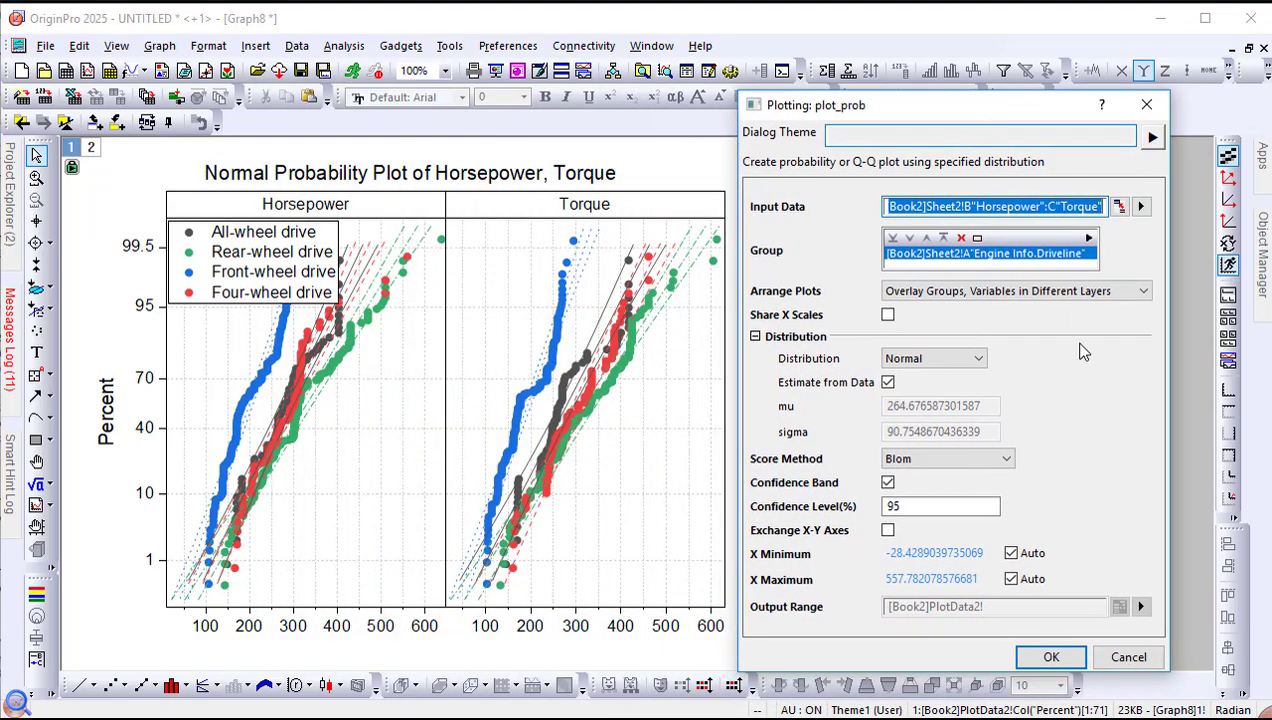
click(1074, 291)
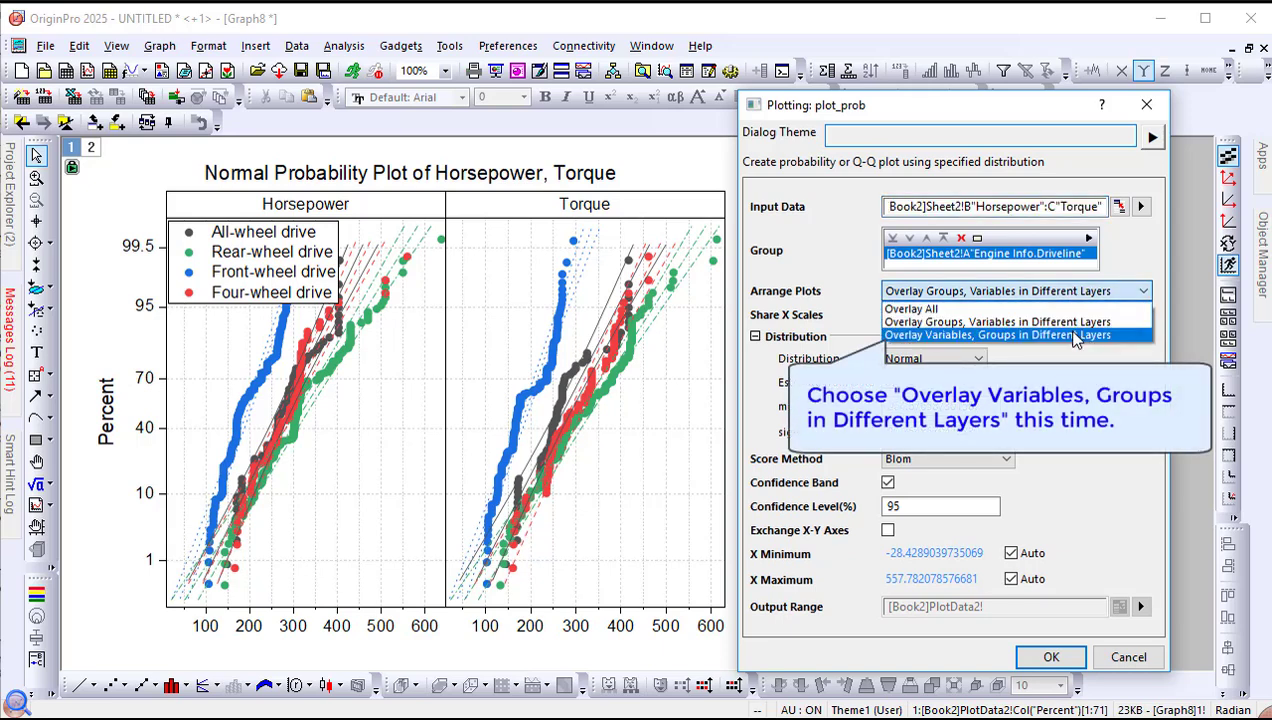
click(1074, 335)
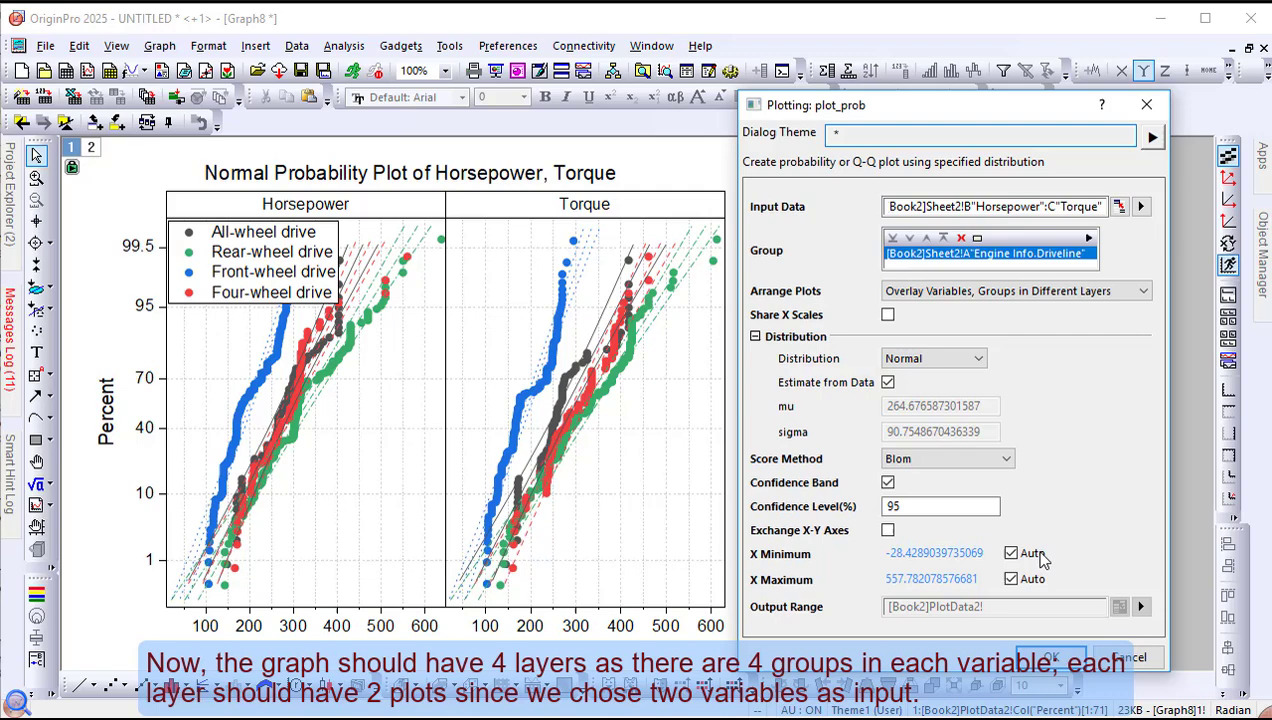
click(1048, 658)
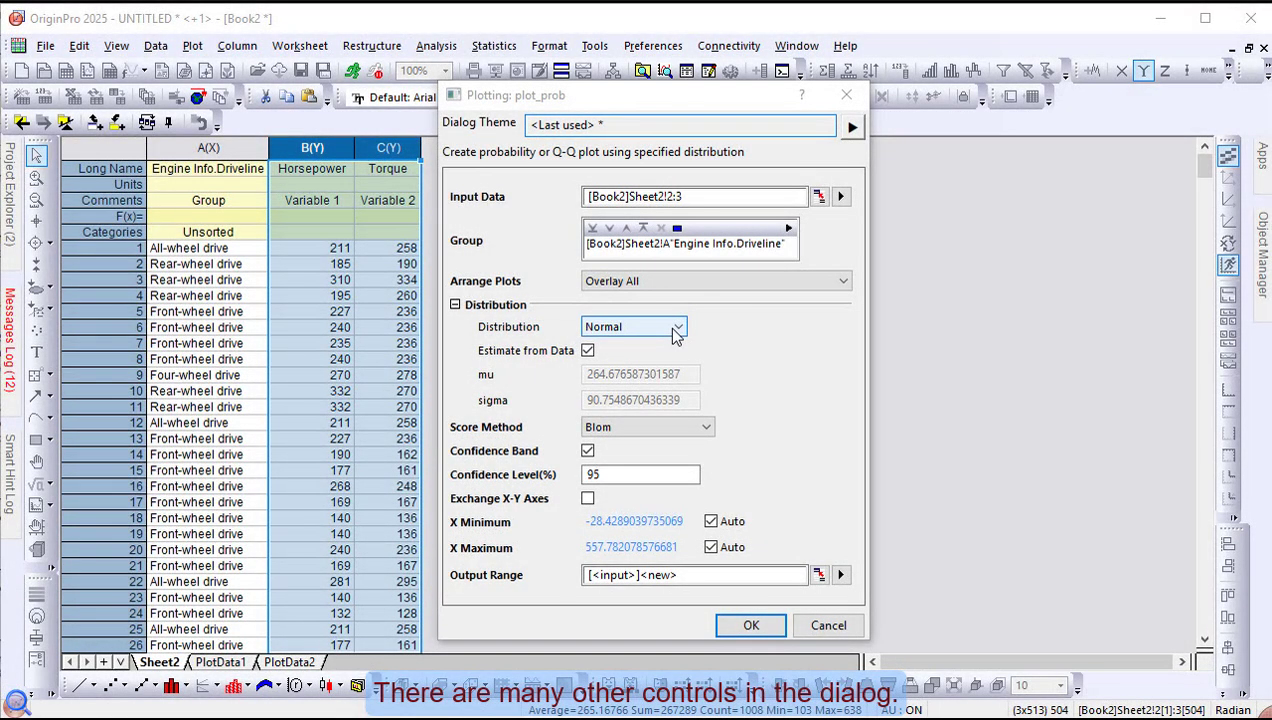
Review the Distribution and Score Method choices, leaving Normal and Blom selected.
click(677, 330)
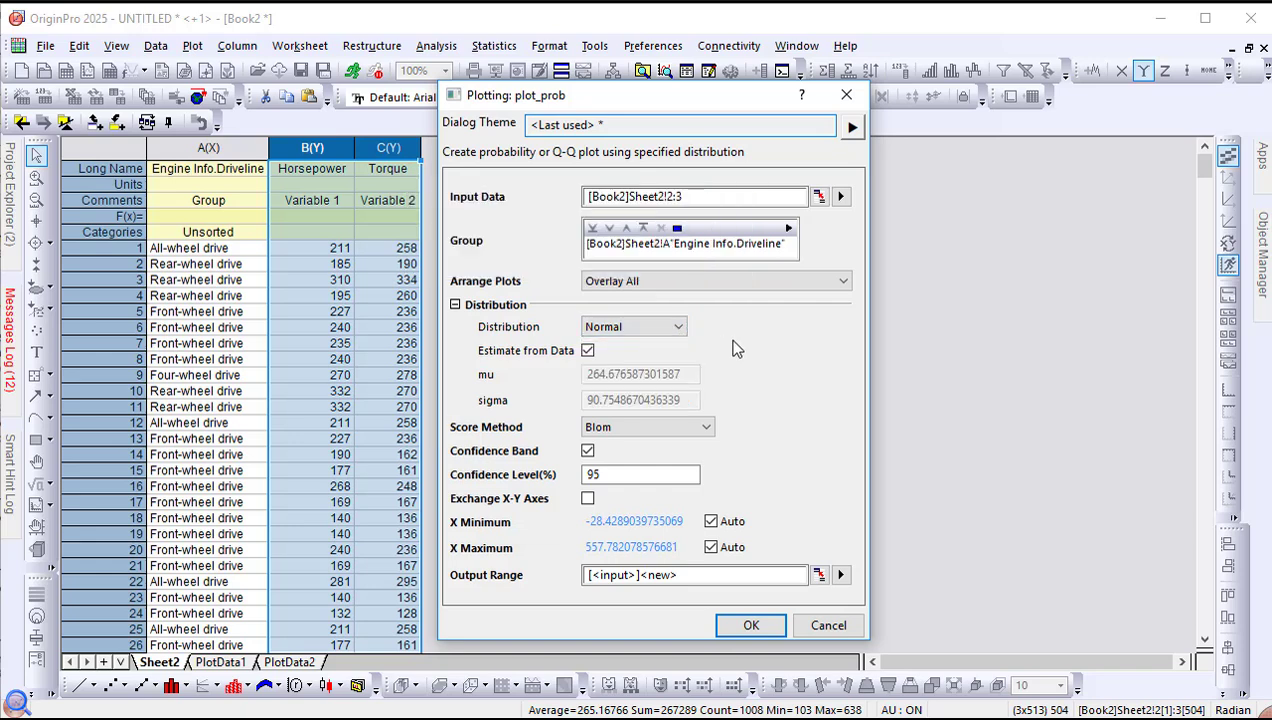
click(707, 427)
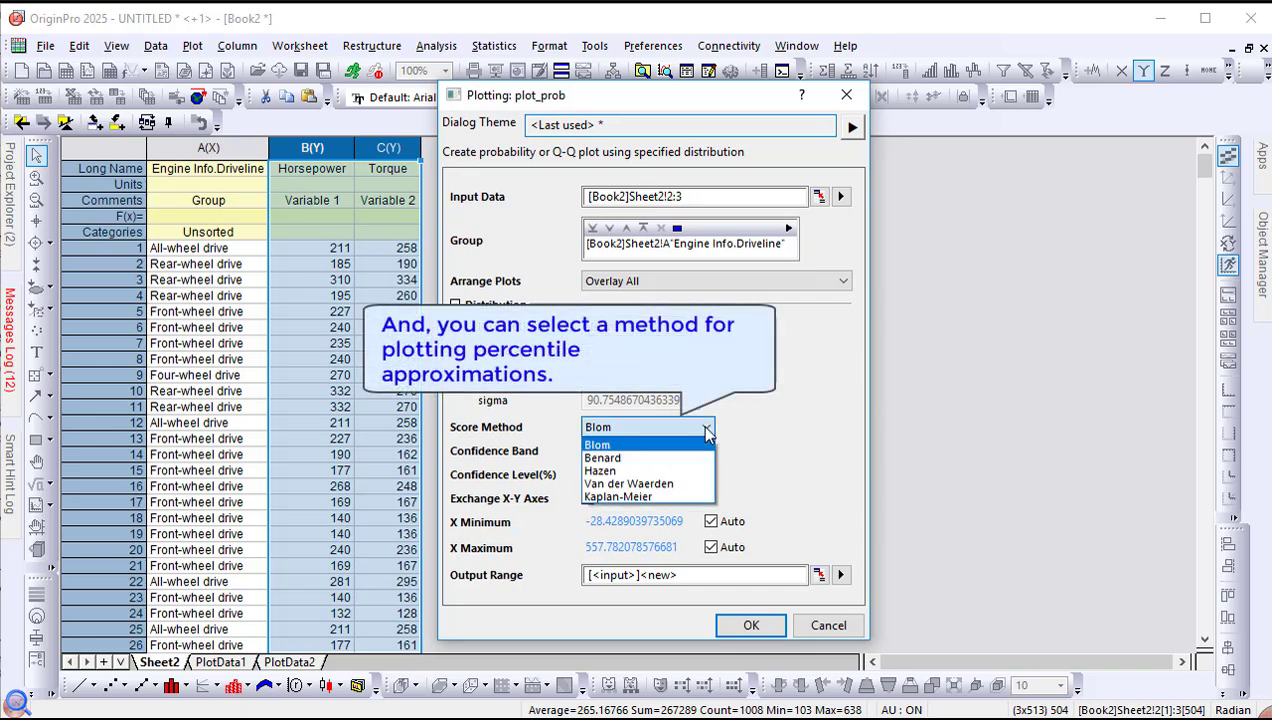